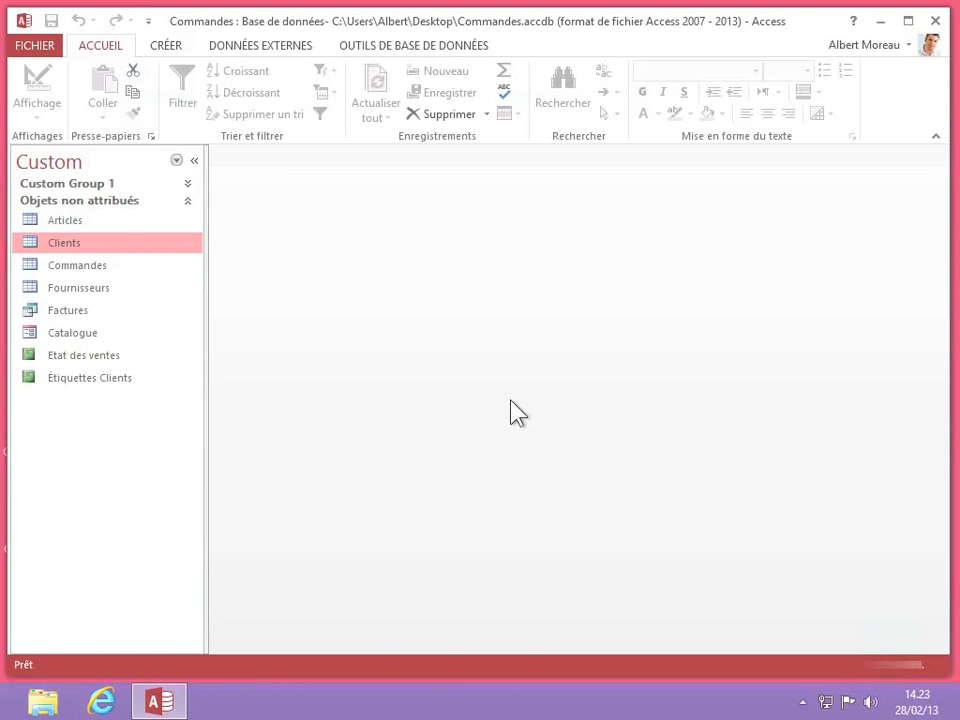
- Open the Clients table and replace the first name in the first record
{"action": "double_click", "coordinate": [53, 250]}
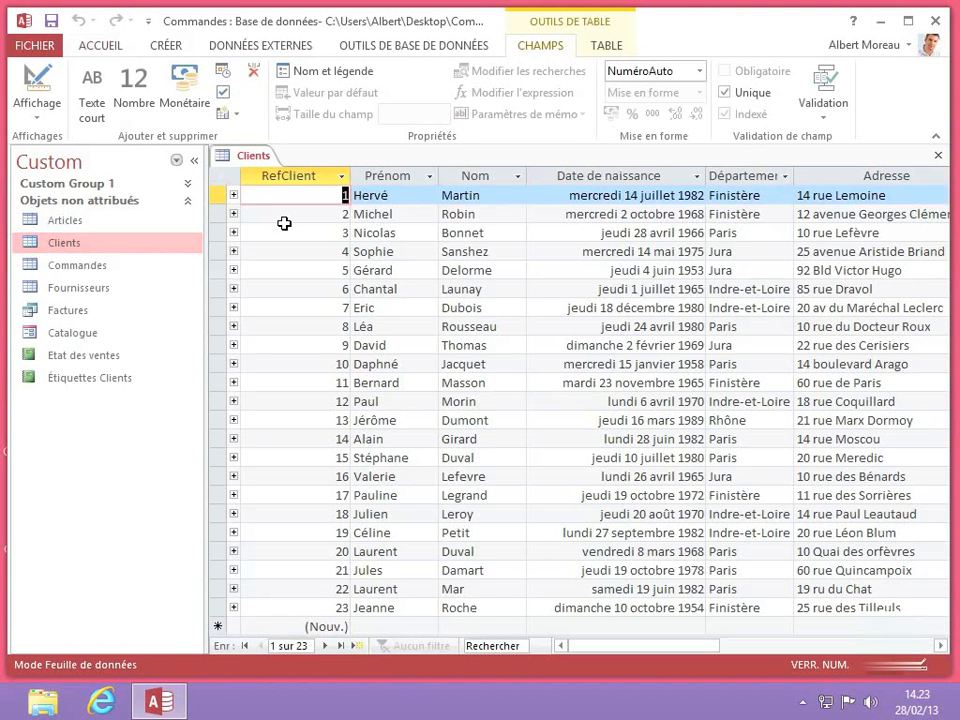
{"action": "left_click", "coordinate": [408, 197]}
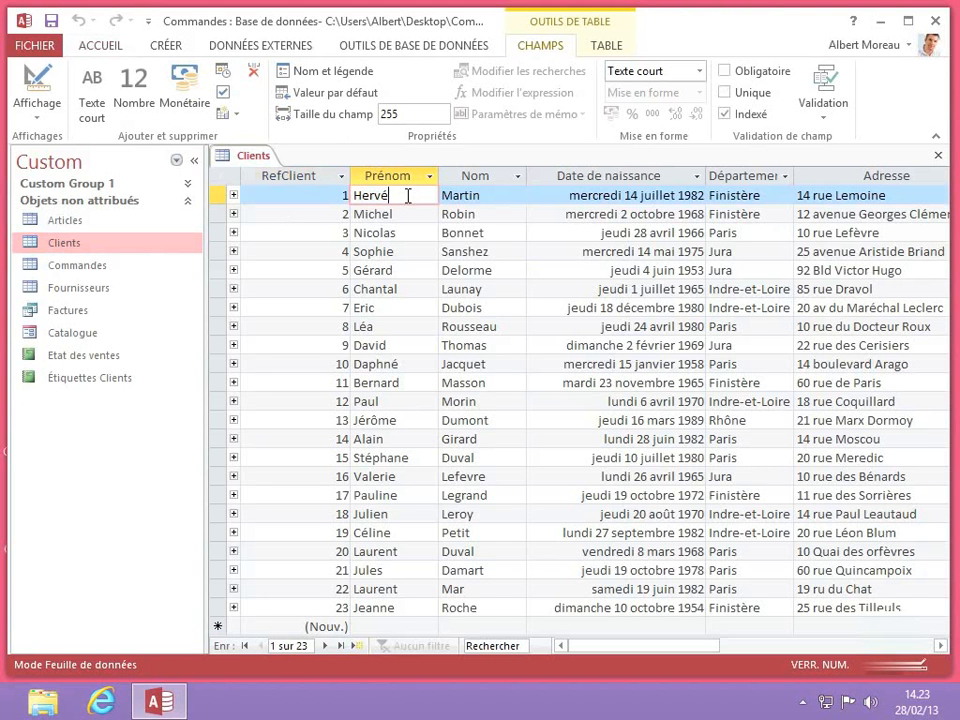
{"action": "key", "text": "BackSpace"}
{"action": "key", "text": "BackSpace"}
{"action": "key", "text": "BackSpace"}
{"action": "key", "text": "BackSpace"}
{"action": "key", "text": "BackSpace"}
{"action": "type", "text": "Vincent"}
{"action": "key", "text": "Tab"}
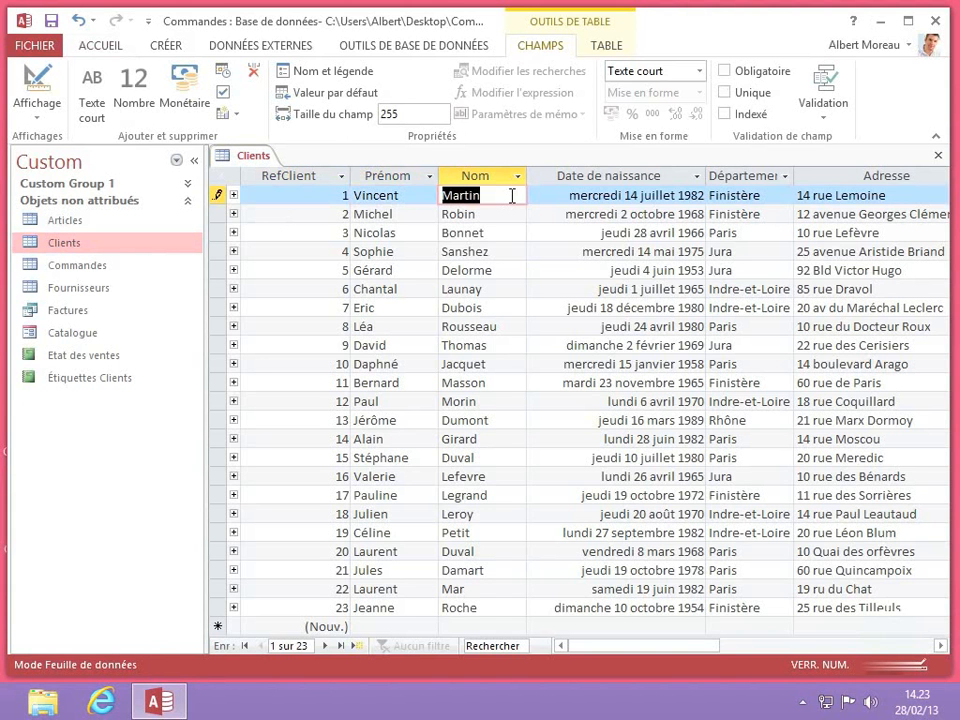
- Set Valeur des Achats to 100 in the first client record
{"action": "key", "text": "Tab"}
{"action": "key", "text": "Tab"}
{"action": "key", "text": "Tab"}
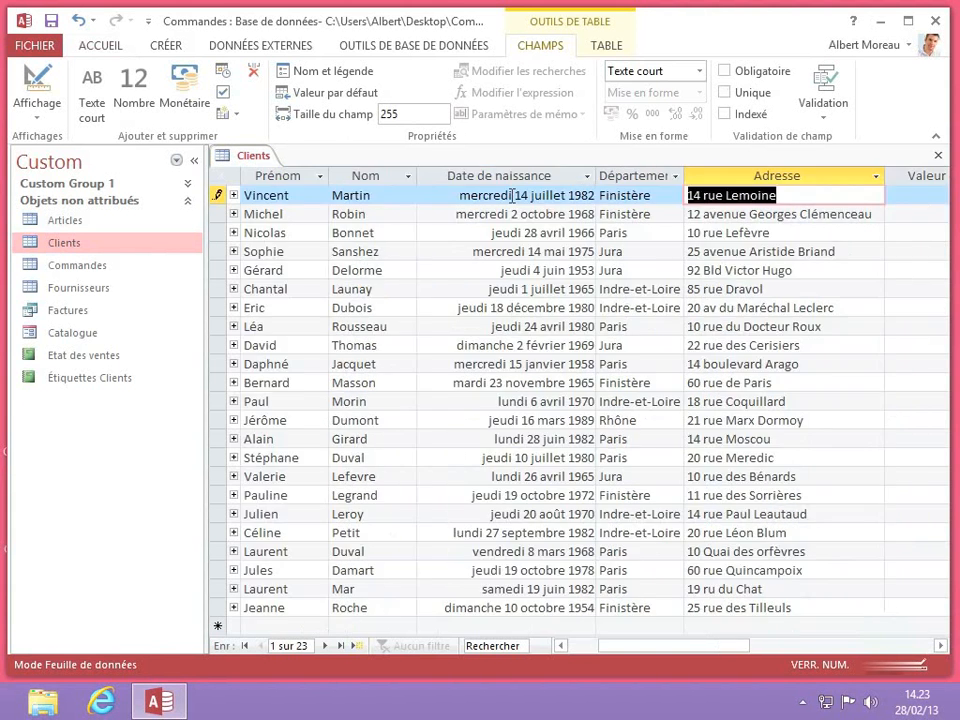
{"action": "key", "text": "Tab"}
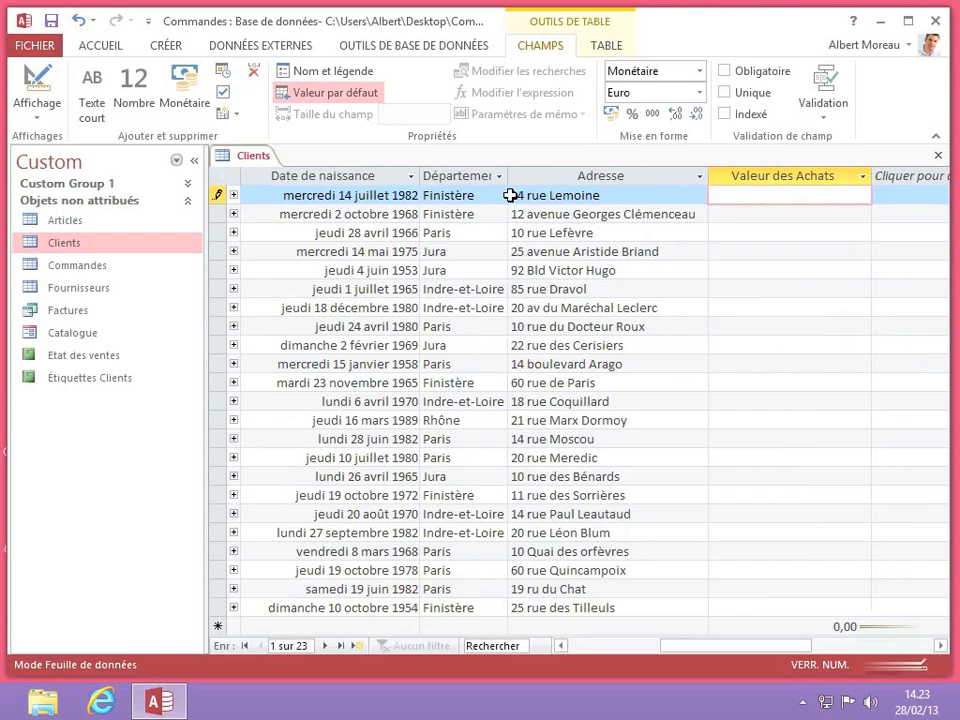
{"action": "type", "text": "100"}
{"action": "key", "text": "Down"}
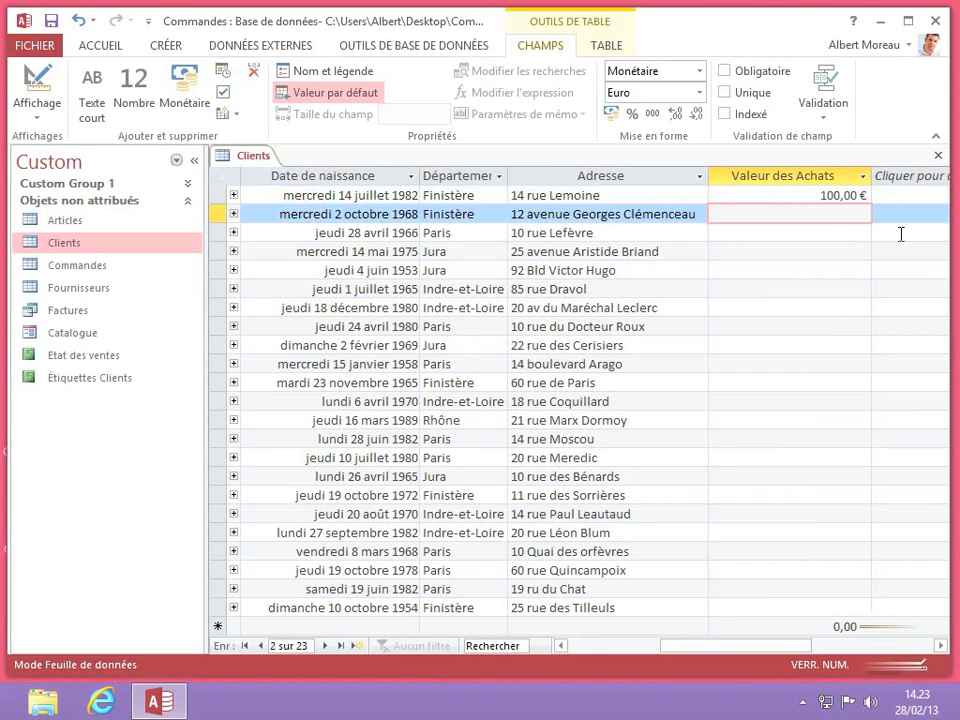
- Fill in Valeur des Achats for the second to fifth records with 150, 50, 75 and 100
{"action": "type", "text": "150"}
{"action": "key", "text": "Return"}
{"action": "type", "text": "50"}
{"action": "key", "text": "Return"}
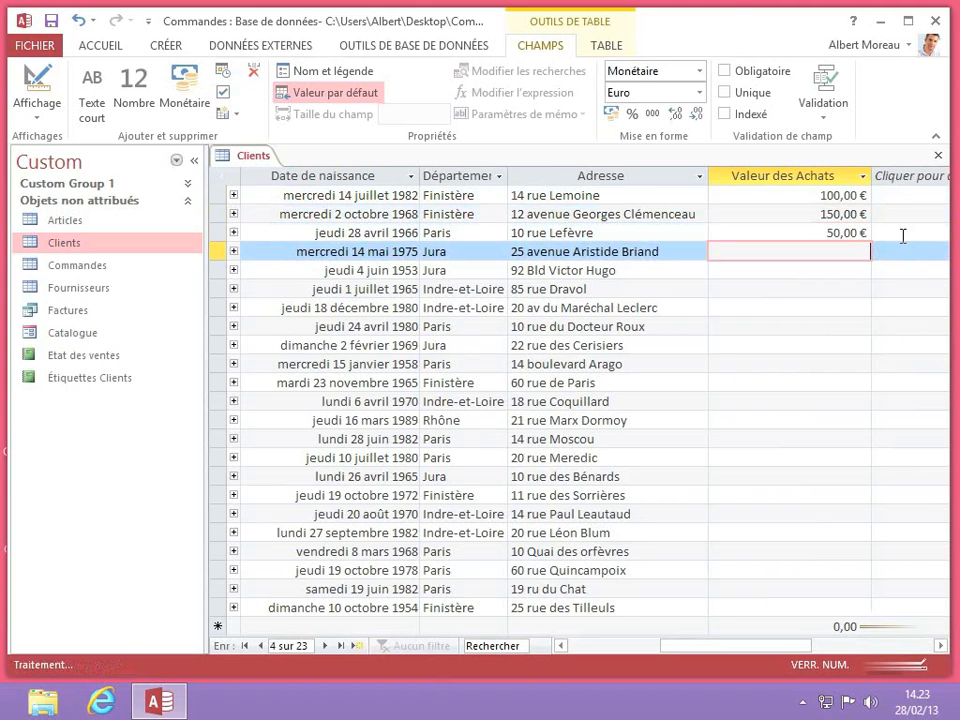
{"action": "type", "text": "75"}
{"action": "key", "text": "Return"}
{"action": "type", "text": "100"}
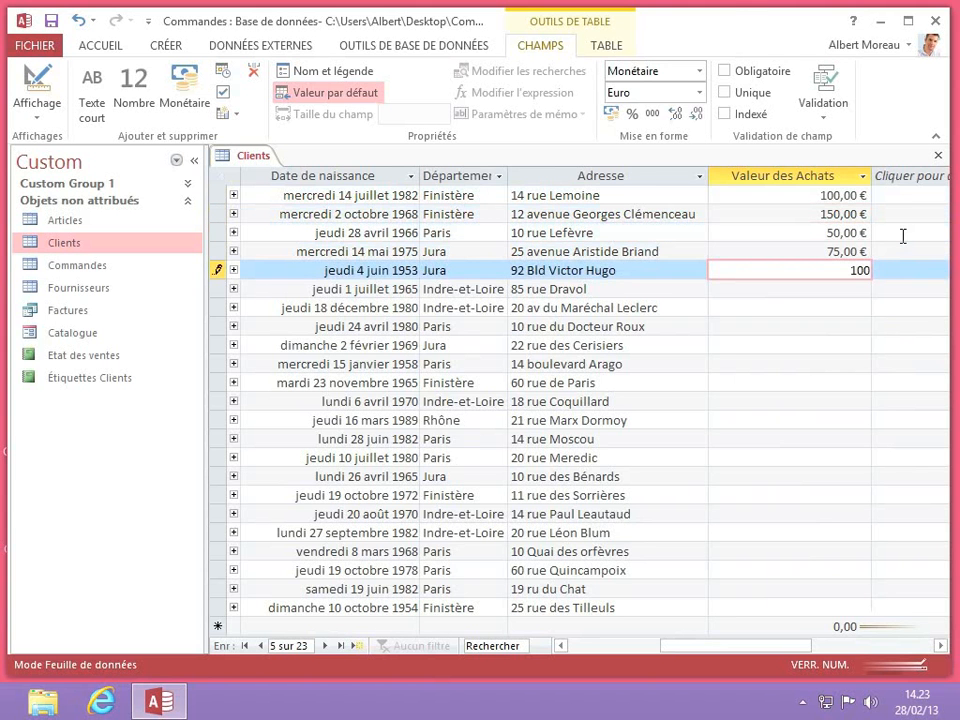
{"action": "key", "text": "Return"}
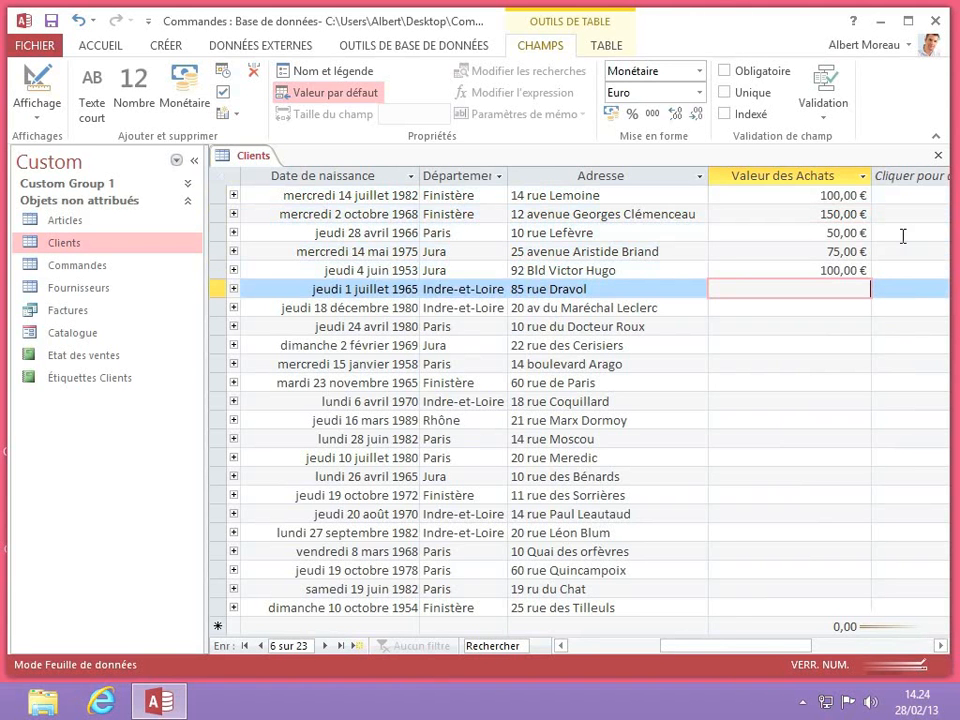
- Start a new record below the last client by entering 100 as its Valeur des Achats
{"action": "key", "text": "Down"}
{"action": "key", "text": "Down"}
{"action": "key", "text": "Down"}
{"action": "key", "text": "Down"}
{"action": "key", "text": "Down"}
{"action": "key", "text": "Down"}
{"action": "key", "text": "Down"}
{"action": "key", "text": "Down"}
{"action": "key", "text": "Down"}
{"action": "key", "text": "Down"}
{"action": "key", "text": "Down"}
{"action": "key", "text": "Down"}
{"action": "key", "text": "Down"}
{"action": "key", "text": "Down"}
{"action": "key", "text": "Down"}
{"action": "key", "text": "Down"}
{"action": "key", "text": "Down"}
{"action": "key", "text": "Down"}
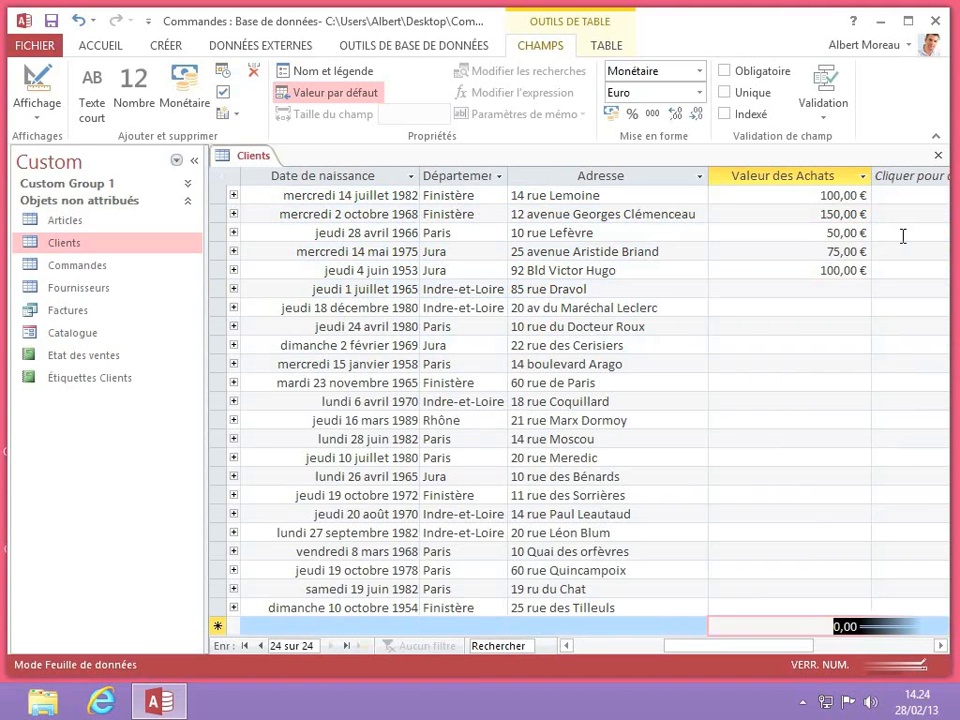
{"action": "type", "text": "10"}
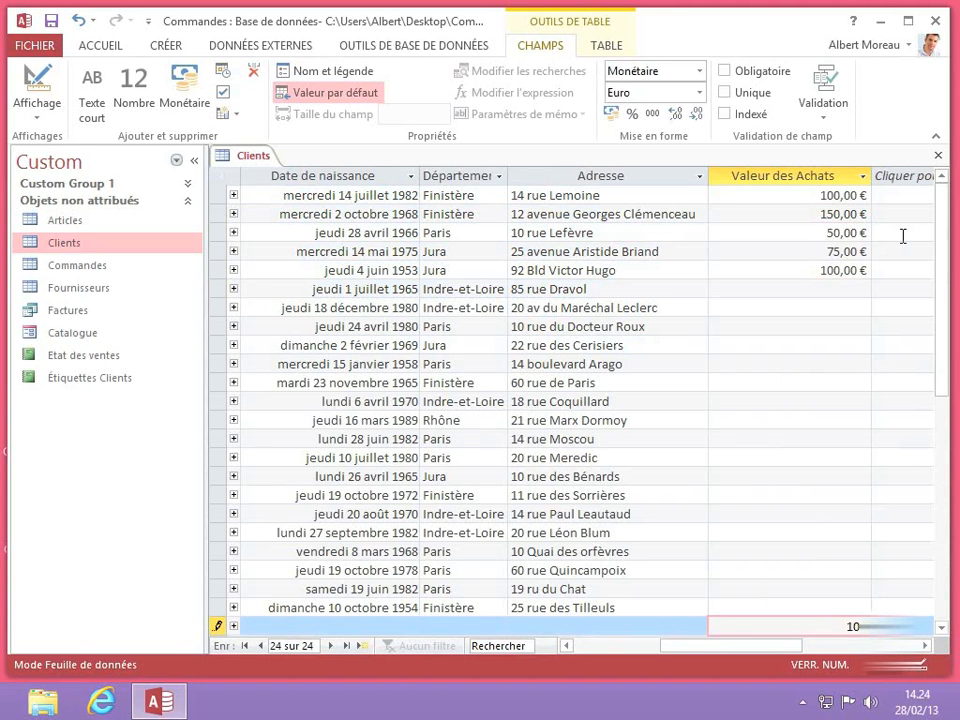
{"action": "type", "text": "0"}
- Enter the client's first name and last name in the new record's Prénom and Nom fields
{"action": "key", "text": "shift+Tab"}
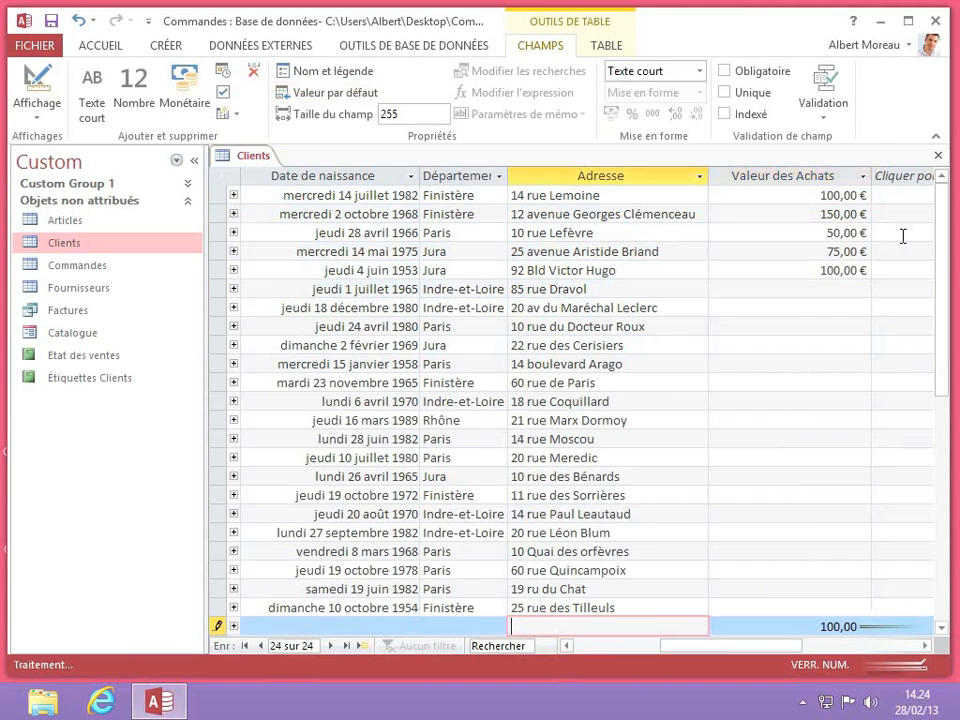
{"action": "key", "text": "shift+Tab"}
{"action": "key", "text": "shift+Tab"}
{"action": "key", "text": "shift+Tab"}
{"action": "key", "text": "shift+Tab"}
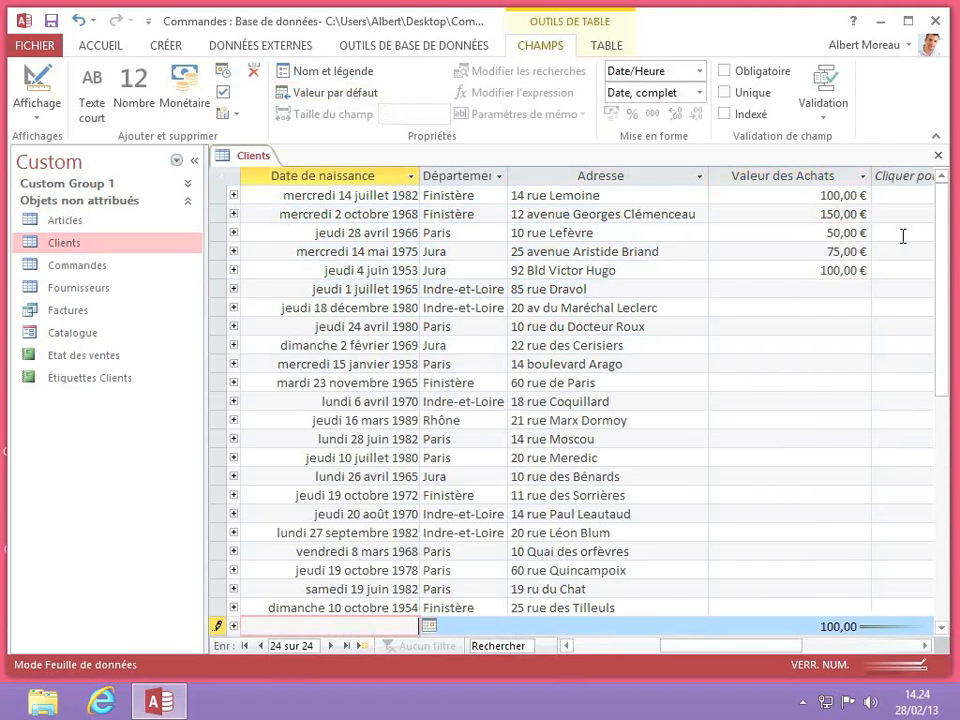
{"action": "key", "text": "shift+Tab"}
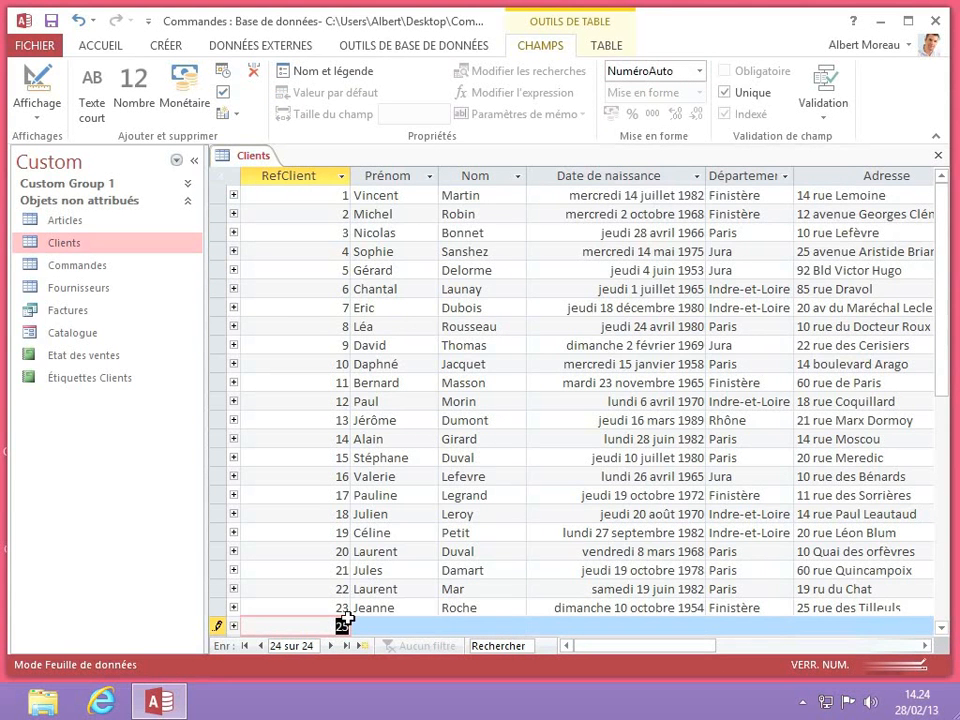
{"action": "left_click", "coordinate": [388, 626]}
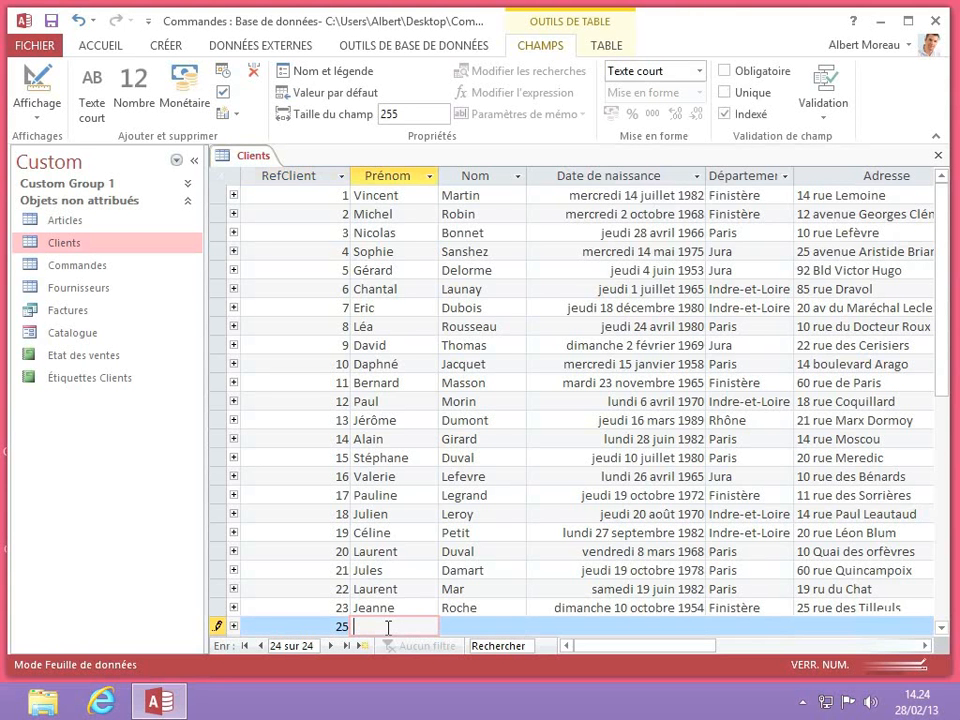
{"action": "type", "text": "Albert"}
{"action": "key", "text": "Tab"}
{"action": "type", "text": "Mo"}
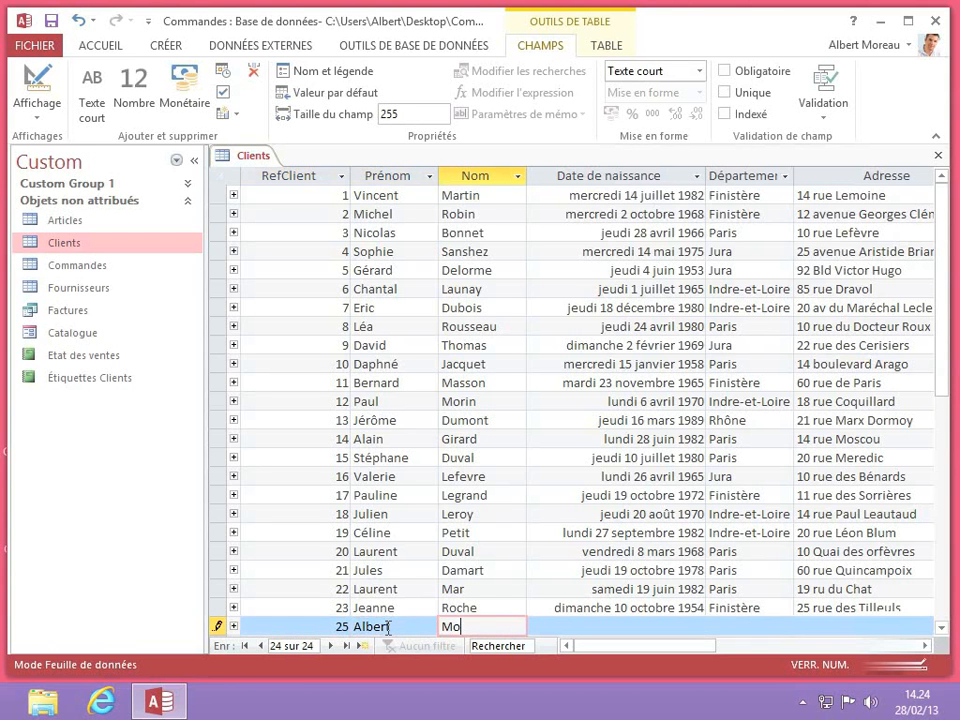
{"action": "type", "text": "reau"}
- Set the new client's department to Paris and fill in the street address
{"action": "left_click", "coordinate": [740, 628]}
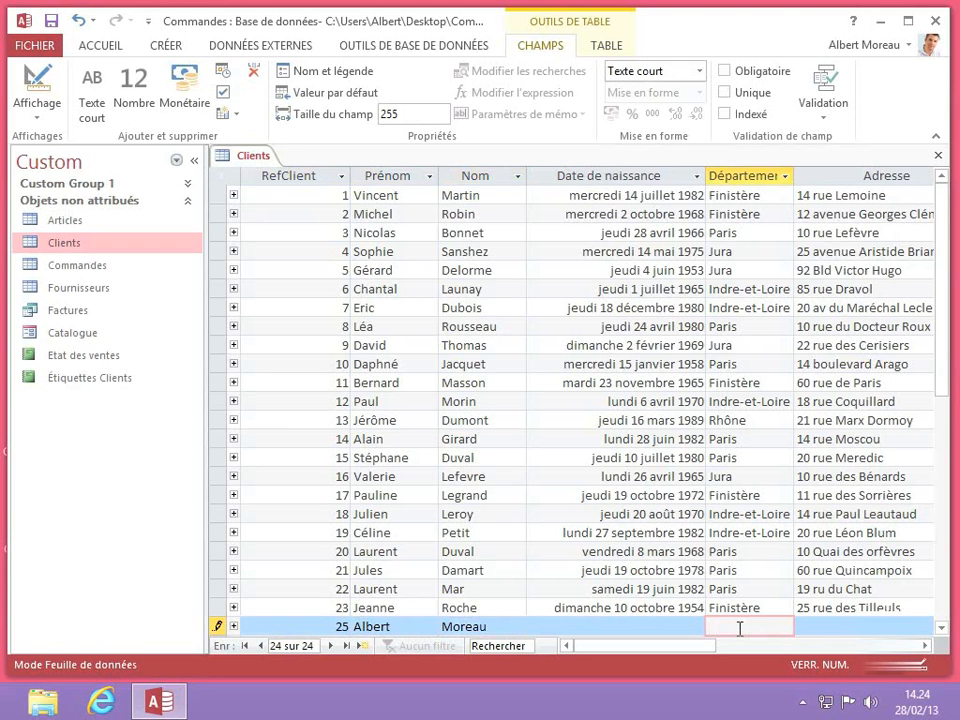
{"action": "type", "text": "Paris"}
{"action": "left_click", "coordinate": [814, 628]}
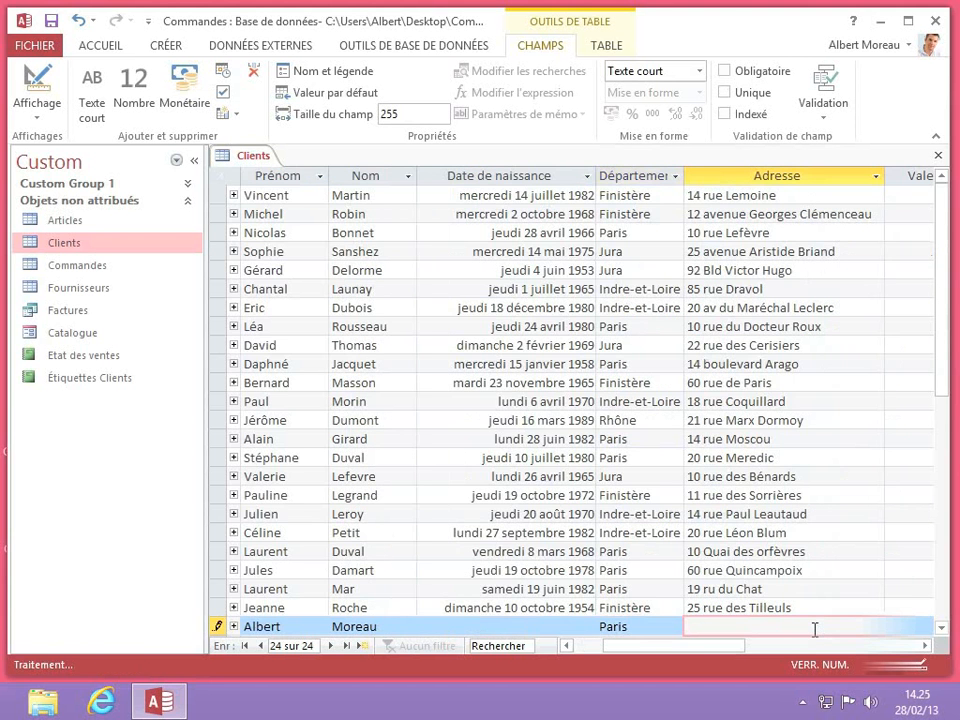
{"action": "type", "text": "4 r"}
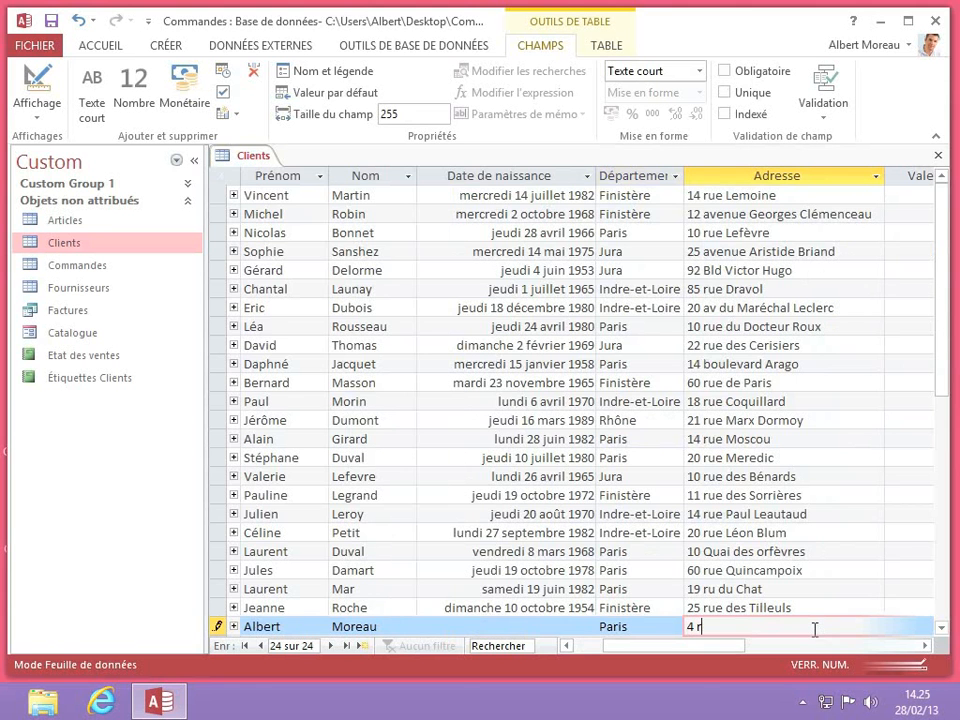
{"action": "type", "text": "ue de Moscou"}
{"action": "key", "text": "Tab"}
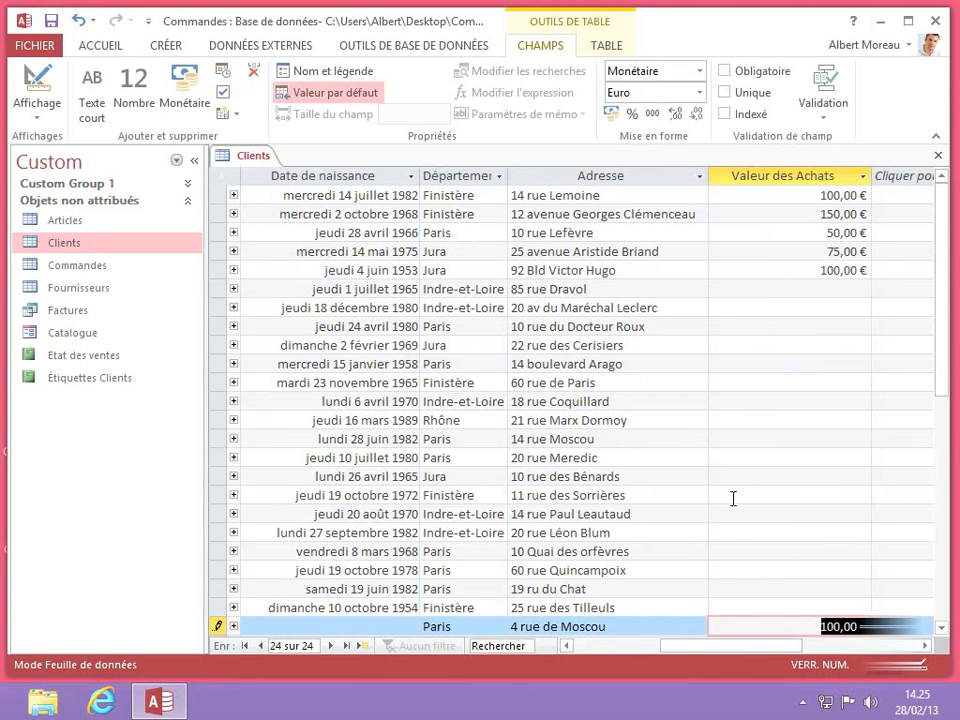
- Save the Clients table and close it
{"action": "right_click", "coordinate": [258, 164]}
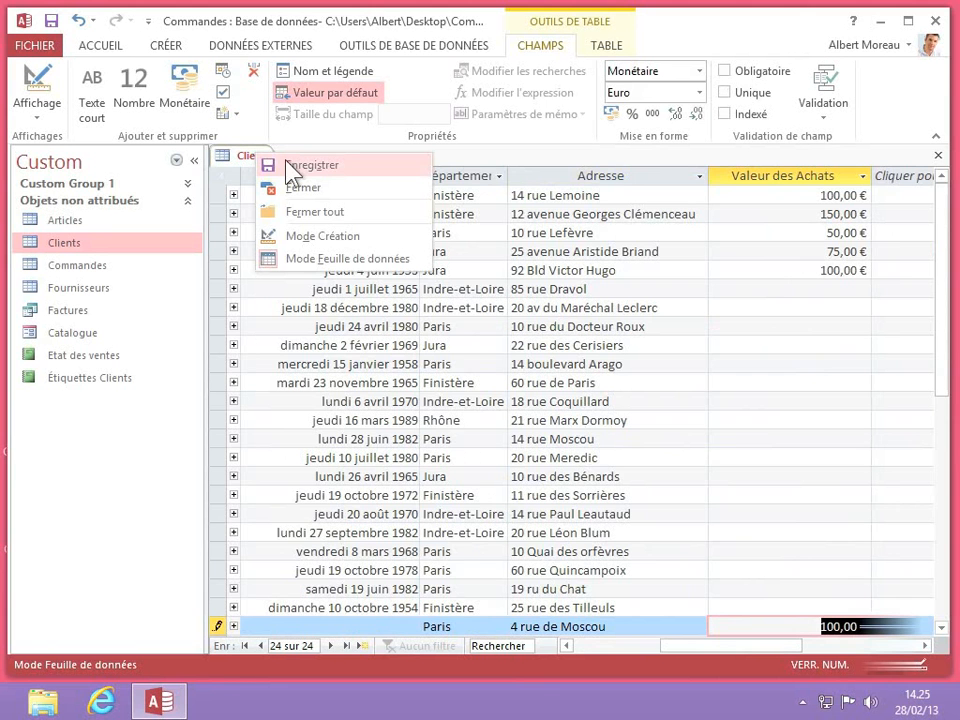
{"action": "left_click", "coordinate": [51, 21]}
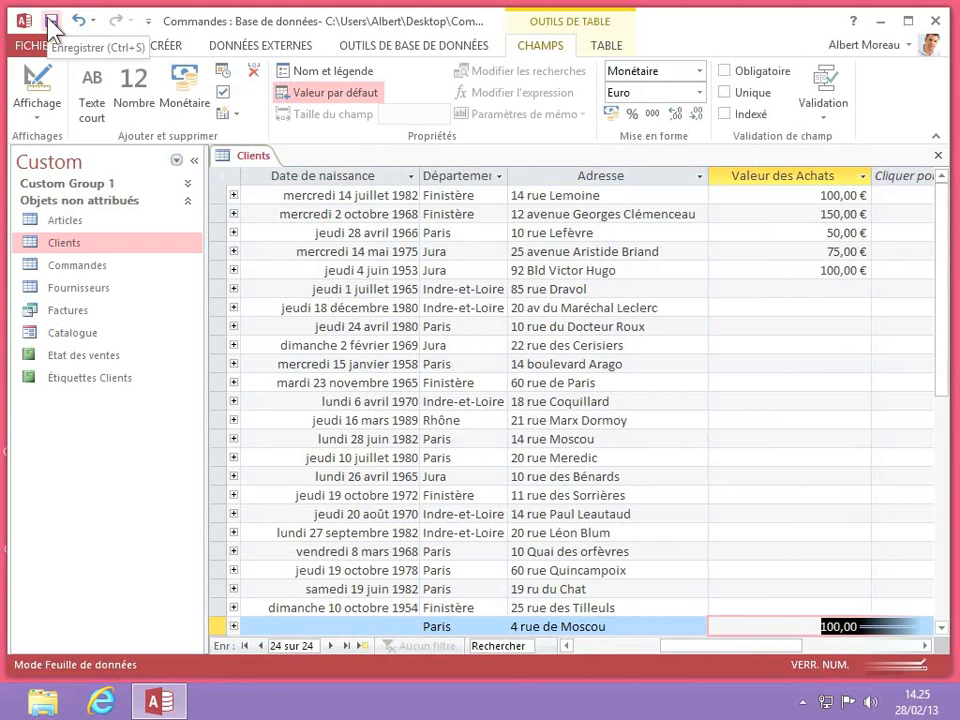
{"action": "right_click", "coordinate": [254, 157]}
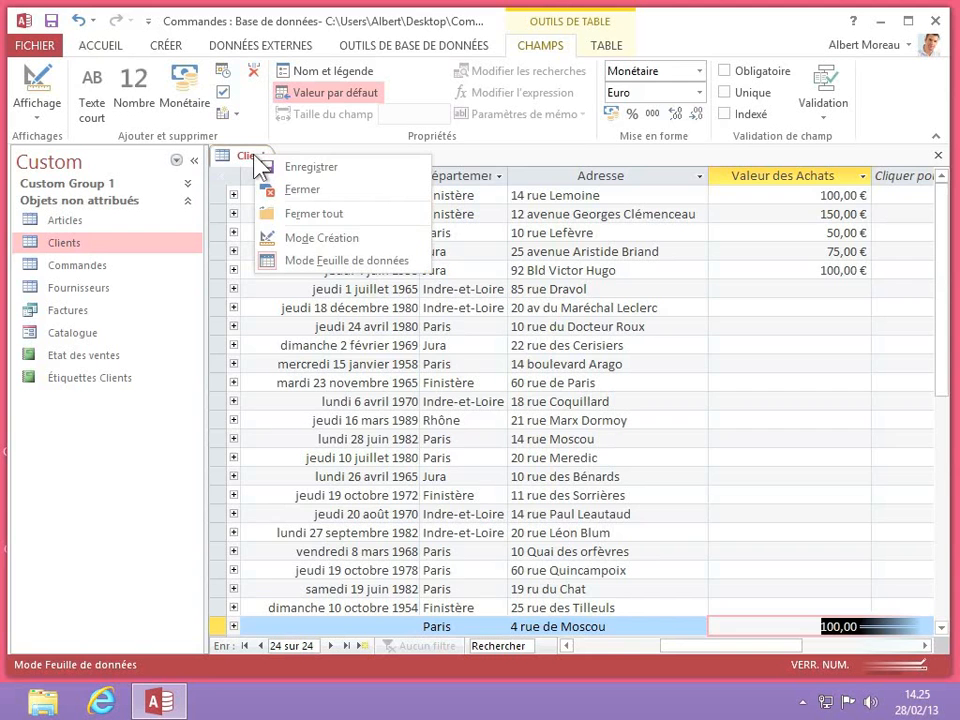
{"action": "left_click", "coordinate": [309, 190]}
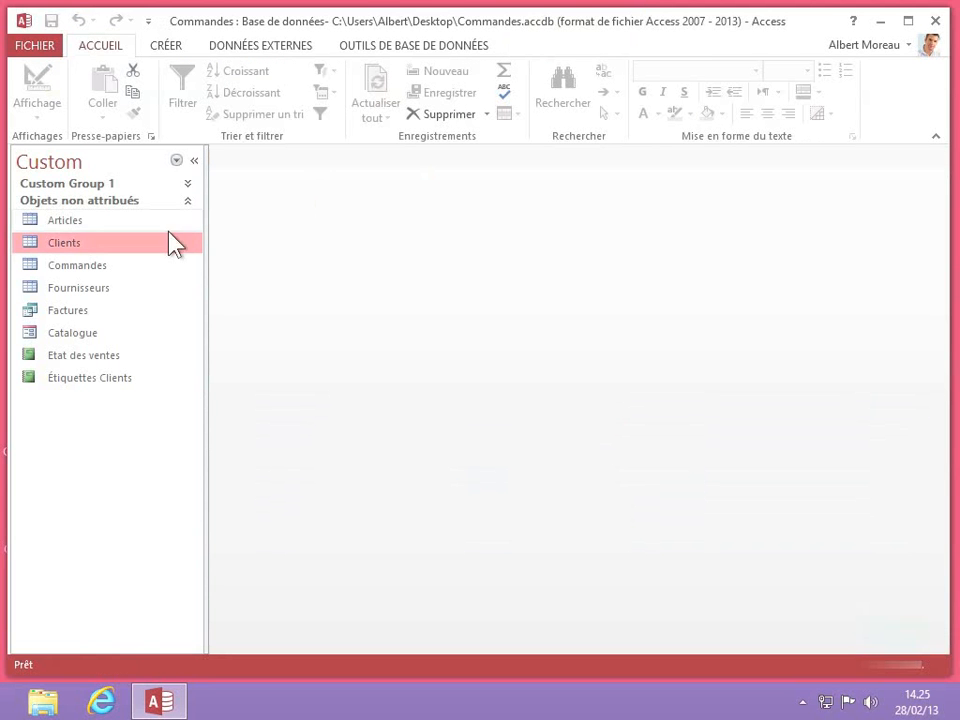
- Reopen the Clients table and check the newly added record at the end of the list
{"action": "double_click", "coordinate": [57, 249]}
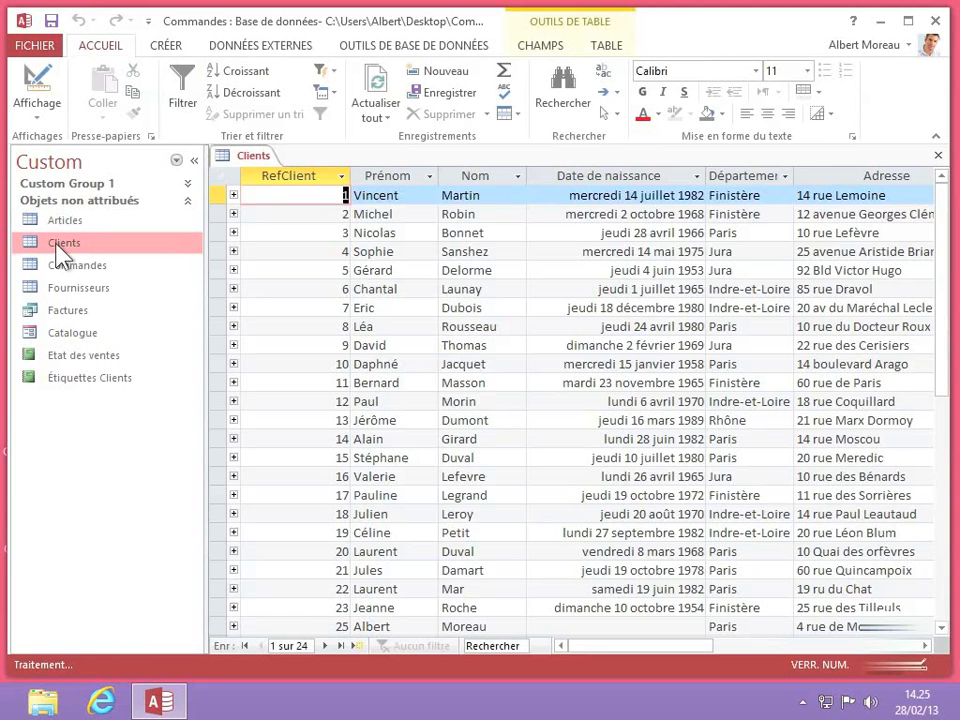
{"action": "scroll", "coordinate": [582, 435], "scroll_direction": "down", "scroll_amount": 2}
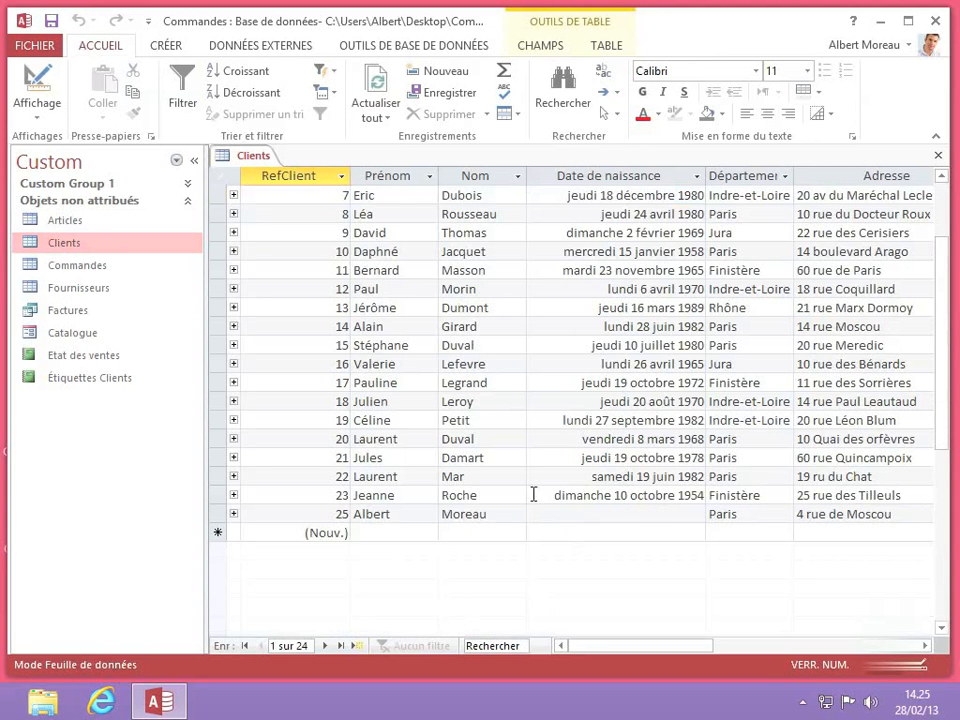
{"action": "left_click", "coordinate": [735, 516]}
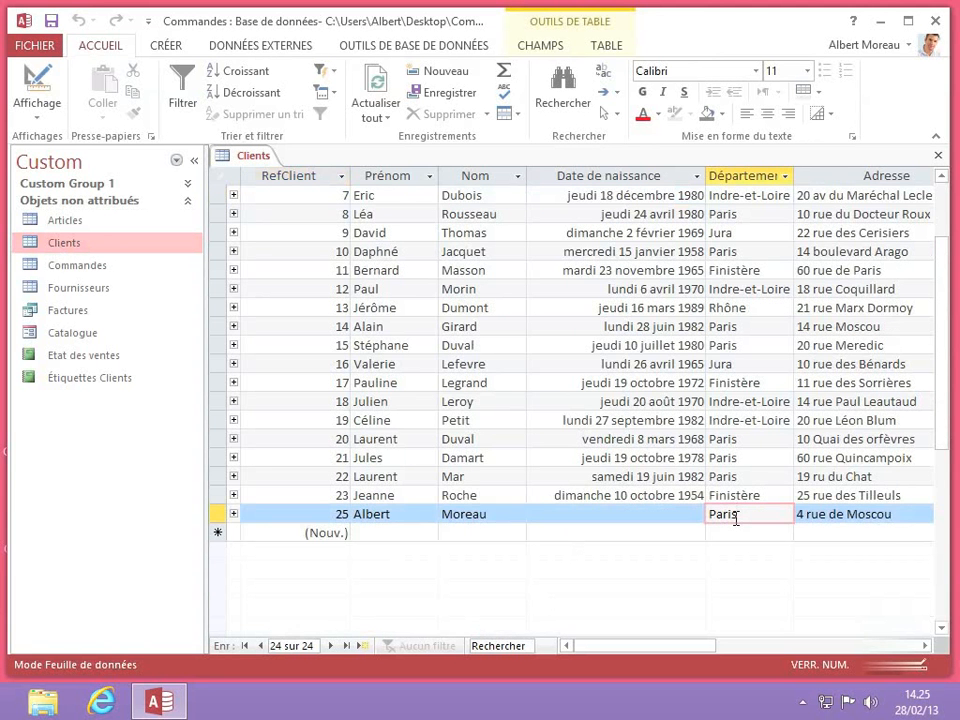